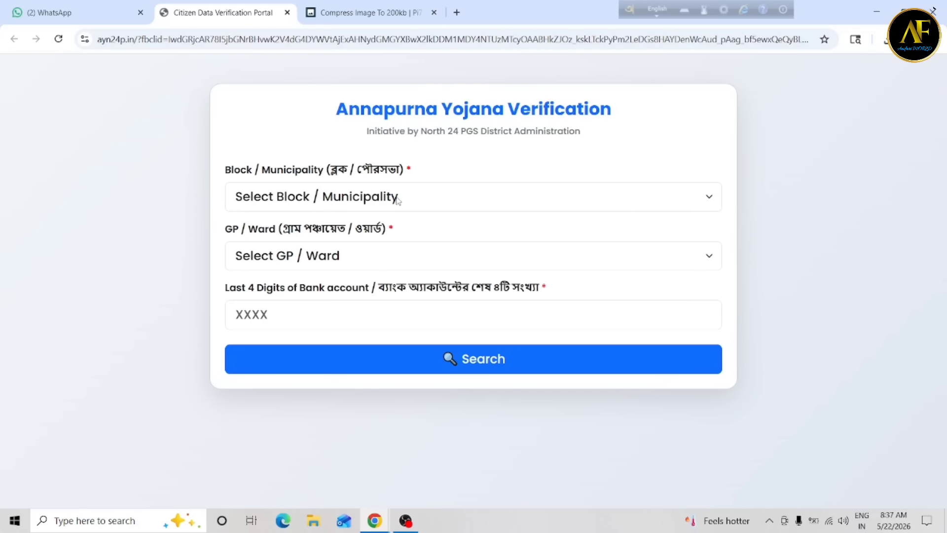
# Browse the full block / municipality list and select HALISAHAR.
pyautogui.click(329, 200)
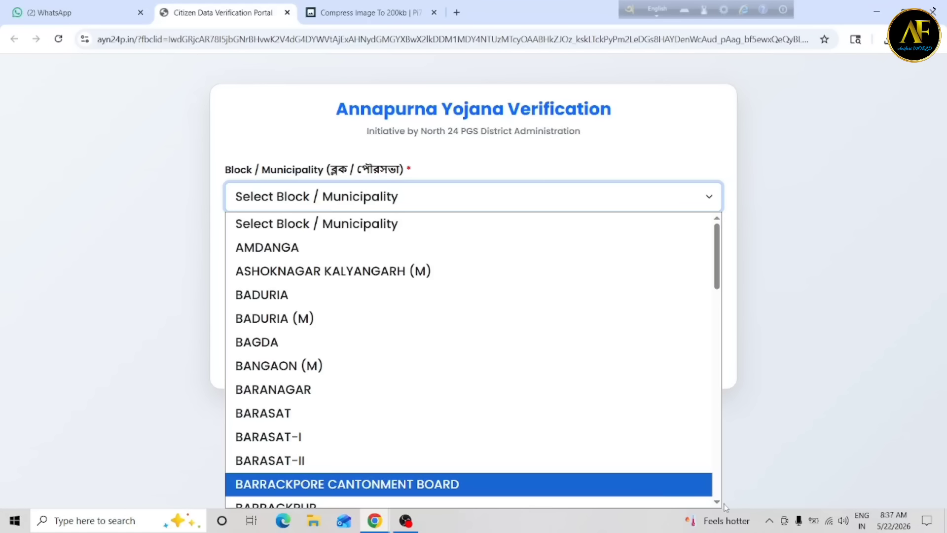
pyautogui.scroll(-5, 718, 506)
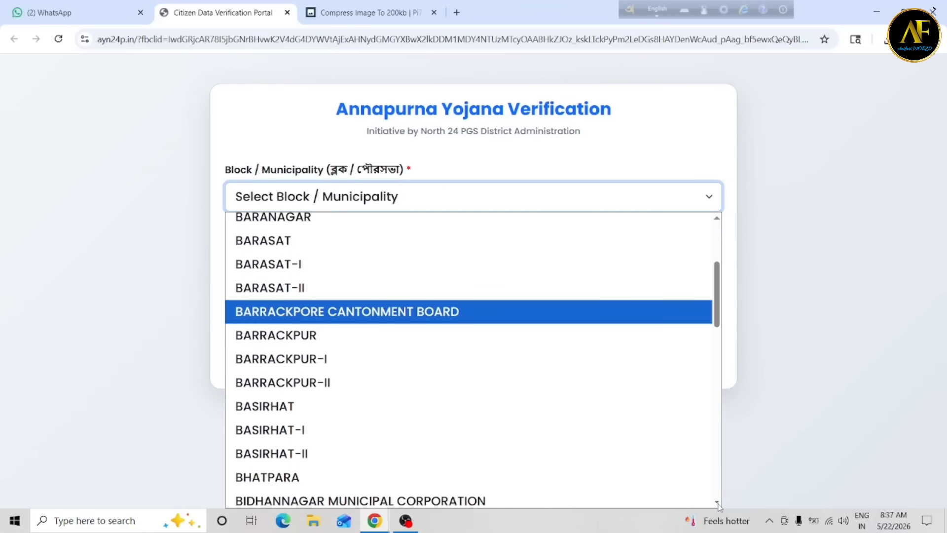
pyautogui.scroll(-5, 719, 505)
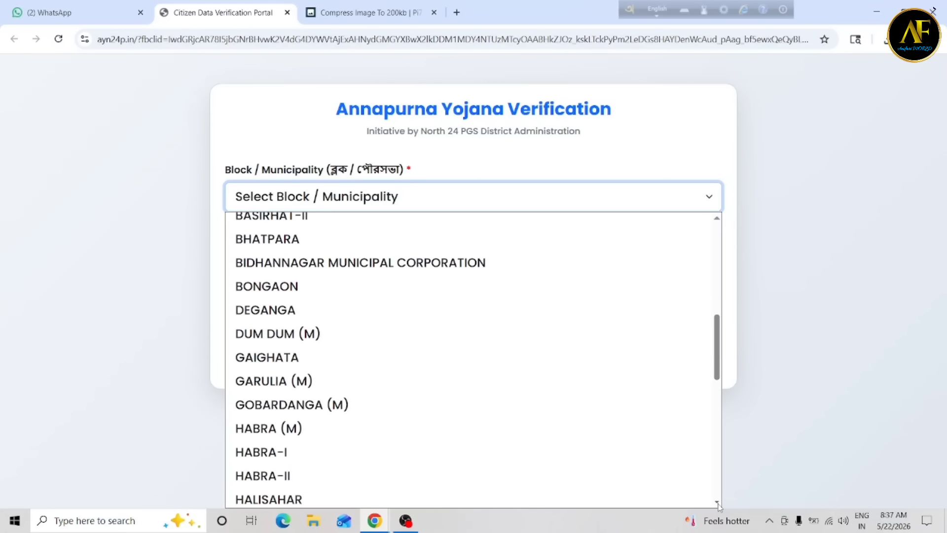
pyautogui.scroll(-5, 718, 505)
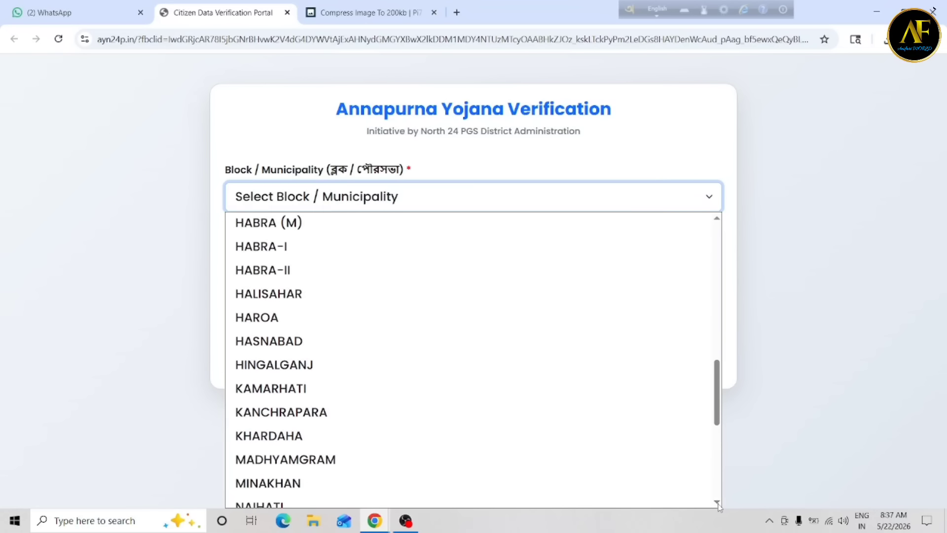
pyautogui.scroll(-5, 719, 505)
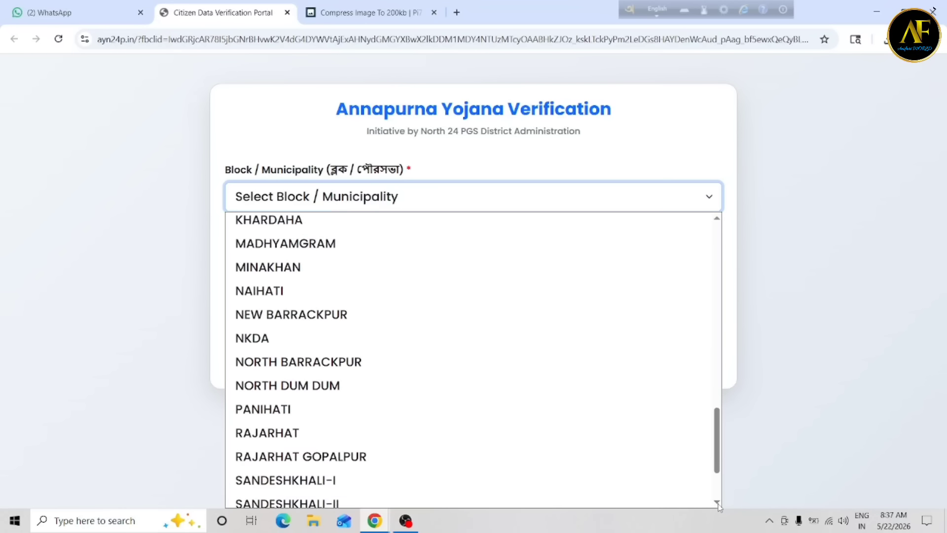
pyautogui.scroll(-3, 719, 506)
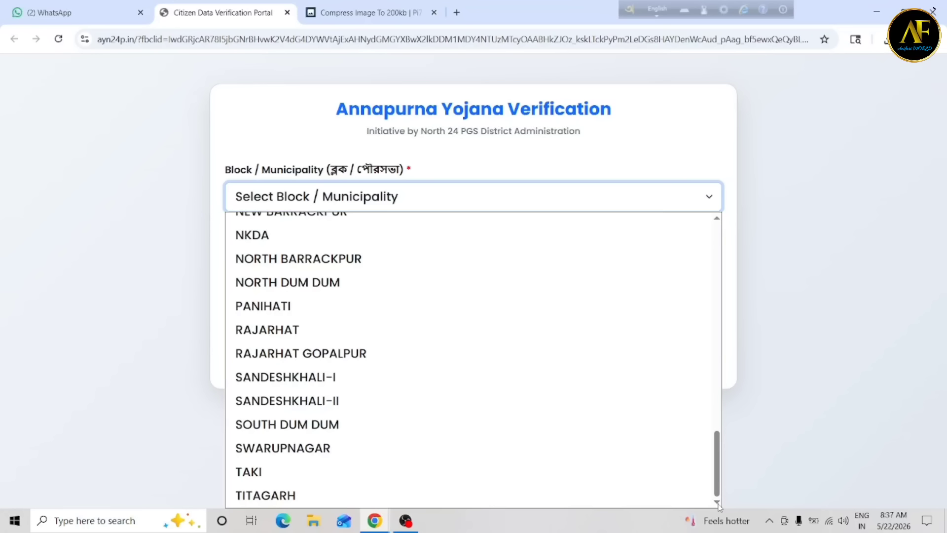
pyautogui.click(716, 218)
pyautogui.moveTo(716, 219); pyautogui.dragTo(716, 219)
pyautogui.click(267, 217)
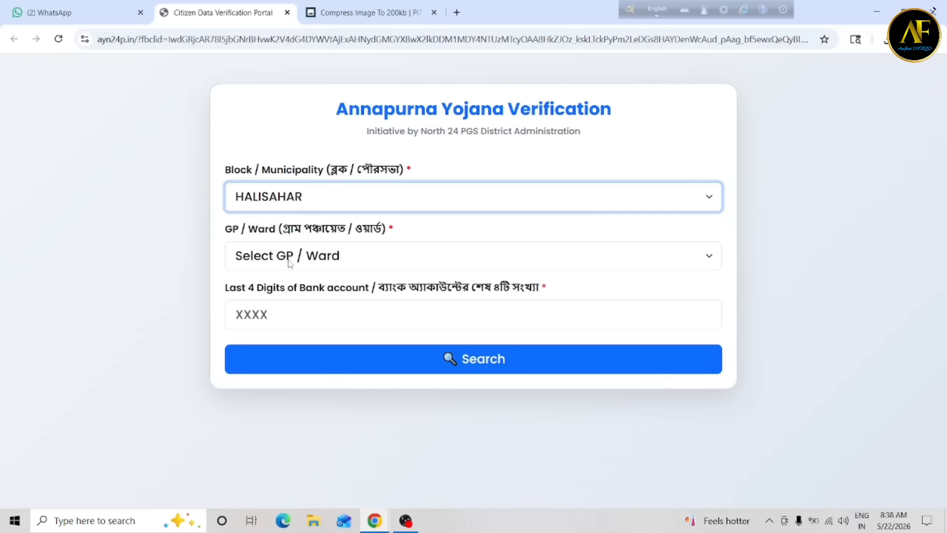
# Select Halisahar (M) - Ward No.4 as the GP / Ward.
pyautogui.click(321, 262)
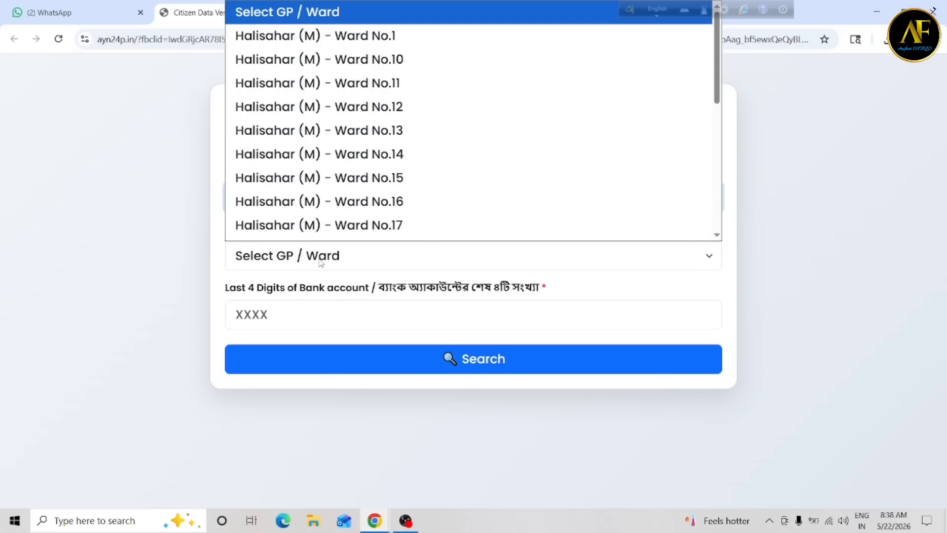
pyautogui.scroll(-1, 380, 205)
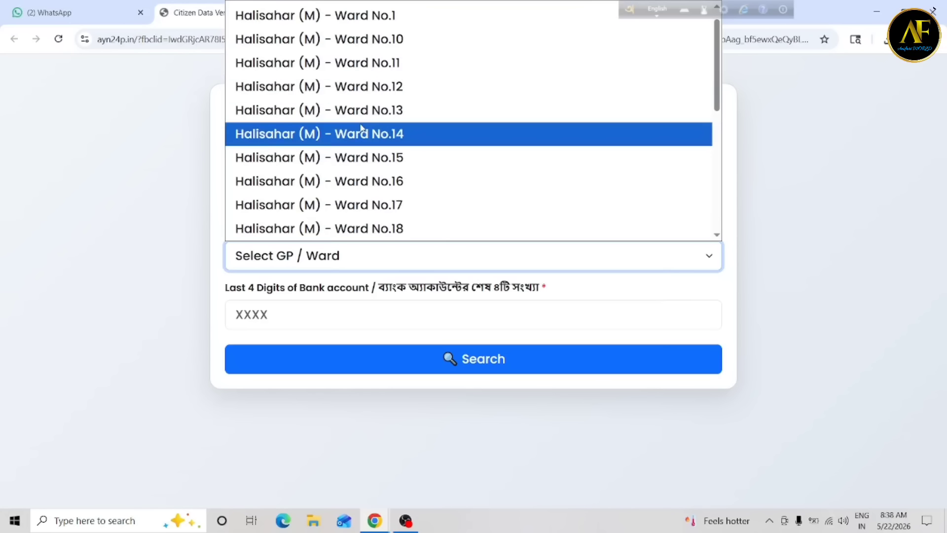
pyautogui.click(360, 207)
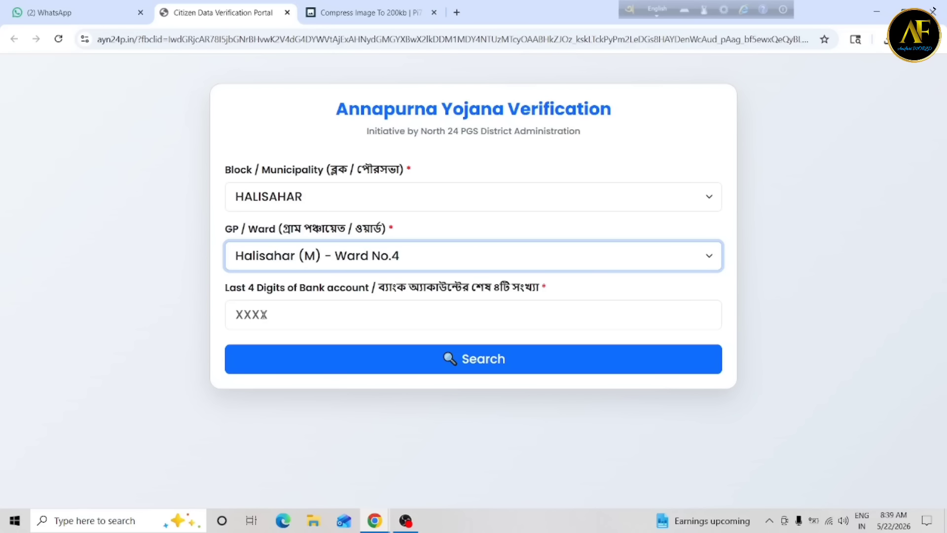
# Look up the beneficiary under BASIRHAT-II, BEGUMPUR BIBIPUR by the last four bank account digits and open the pending record for updating.
pyautogui.click(247, 314)
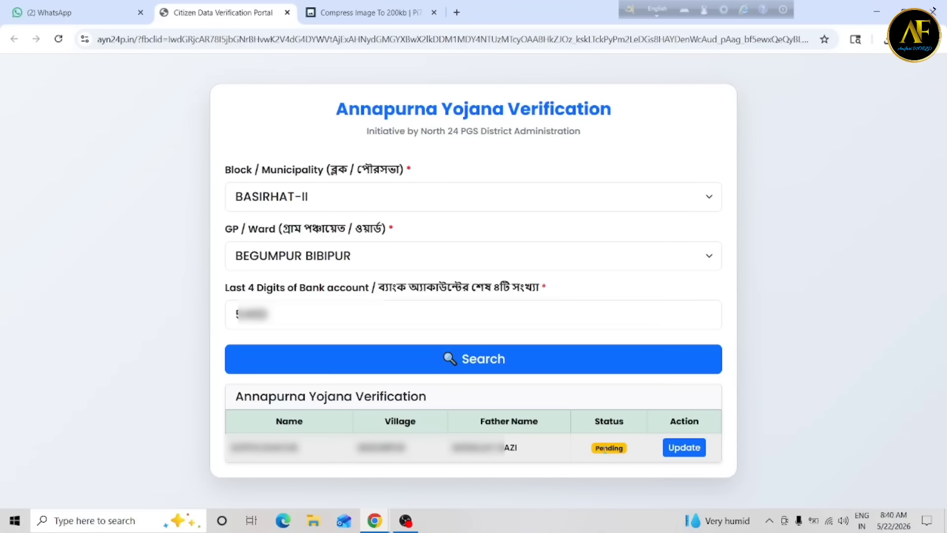
pyautogui.click(681, 455)
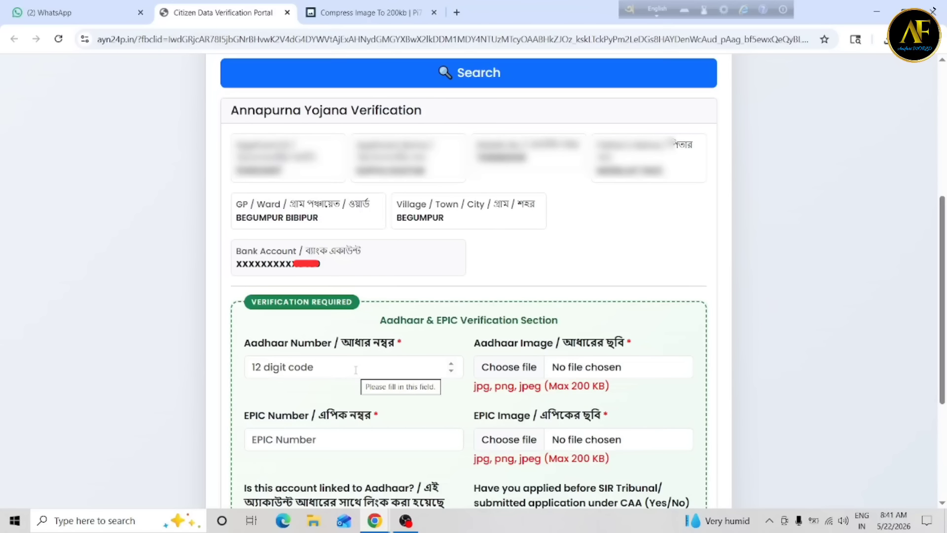
pyautogui.scroll(-4, 355, 369)
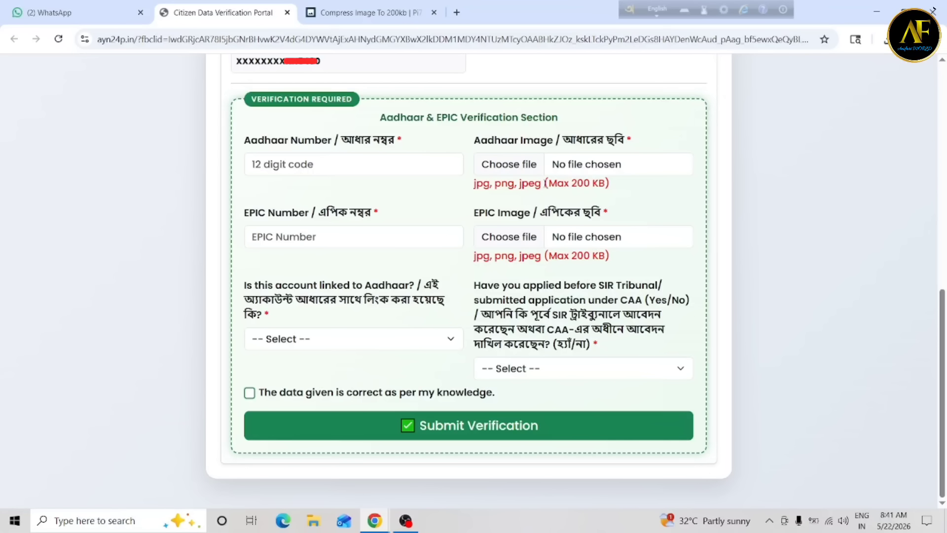
# Load "WhatsApp Image 2026-05-21 at 11.48.02 AM.jpeg" from Downloads into the Pi7 image compression page.
pyautogui.click(347, 16)
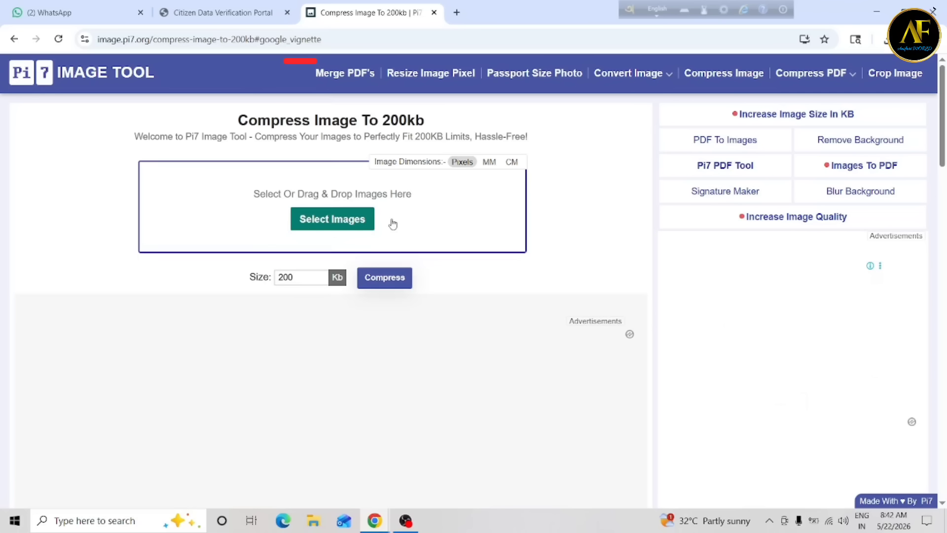
pyautogui.click(332, 222)
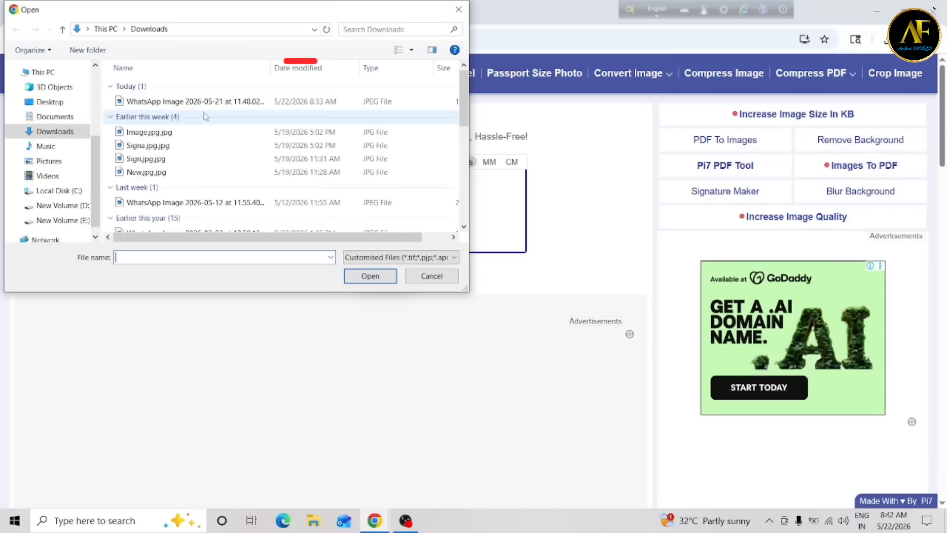
pyautogui.click(174, 104)
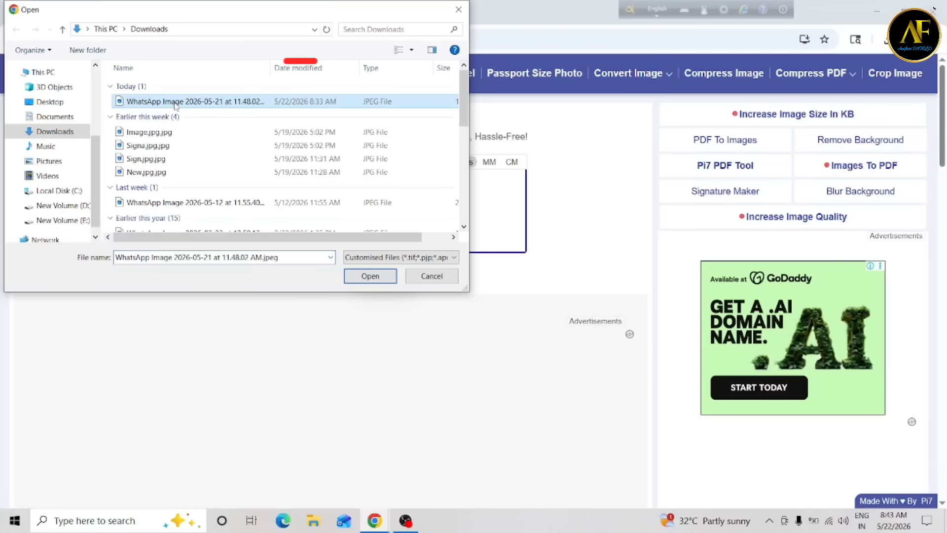
pyautogui.click(371, 276)
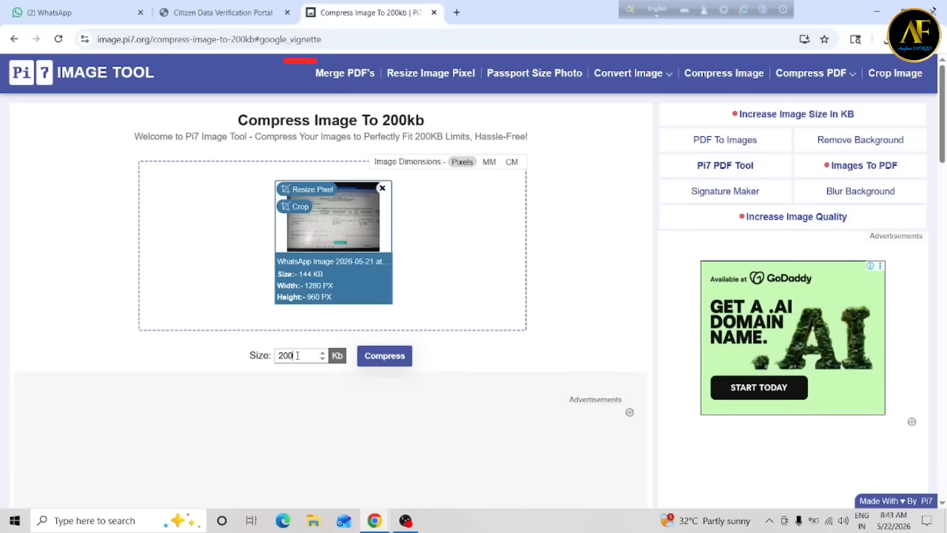
# Compress the loaded image with a target size of 190 KB and download the result.
pyautogui.press('BackSpace')
pyautogui.press('BackSpace')
pyautogui.press('BackSpace')
pyautogui.write('190')
pyautogui.click(383, 360)
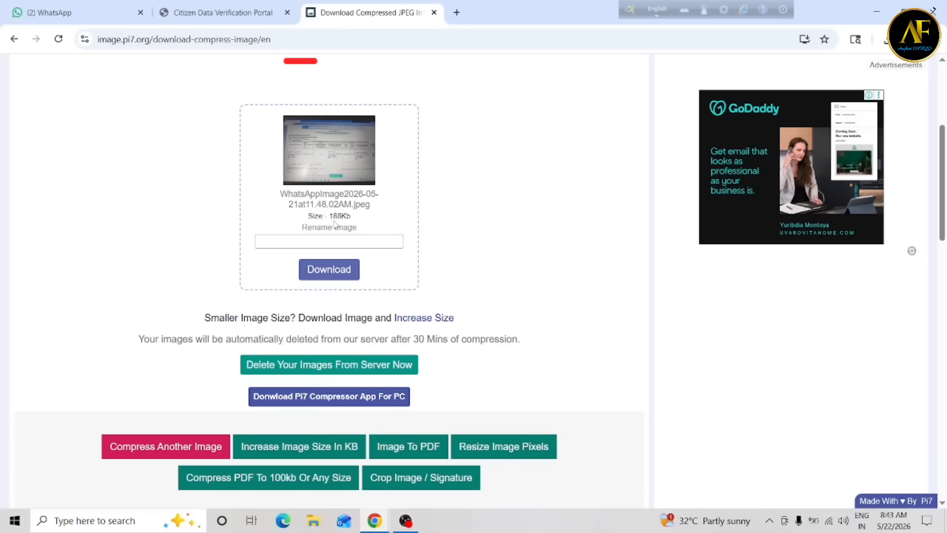
pyautogui.click(326, 276)
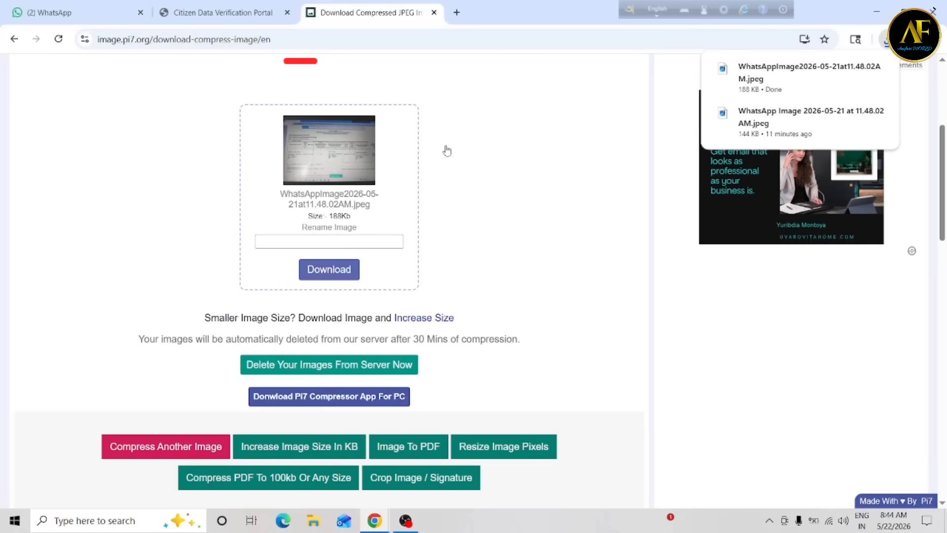
# In the verification form, attach the compressed WhatsAppImage2026-05-21at11.48.02AM.jpeg as both the Aadhaar image and the EPIC image.
pyautogui.hotkey('ctrl', 'shift', 'Tab')
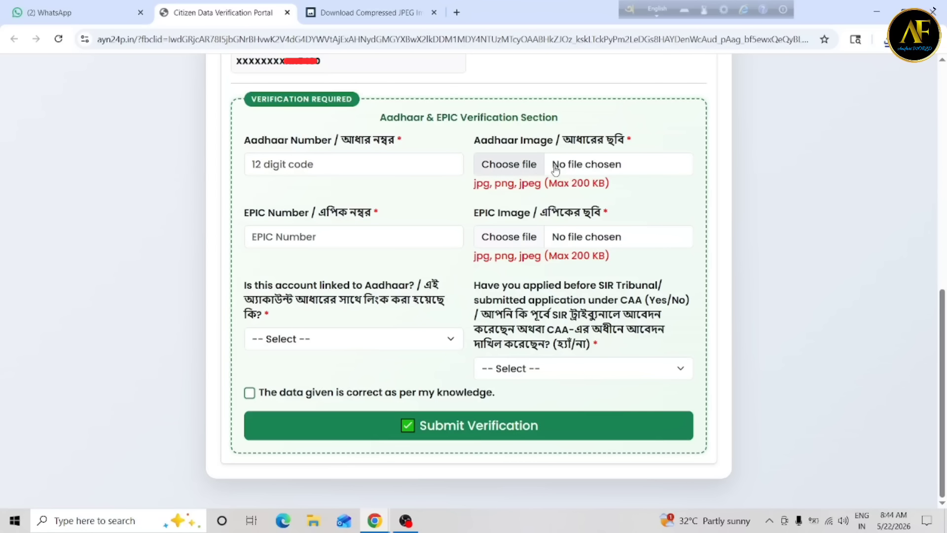
pyautogui.click(518, 170)
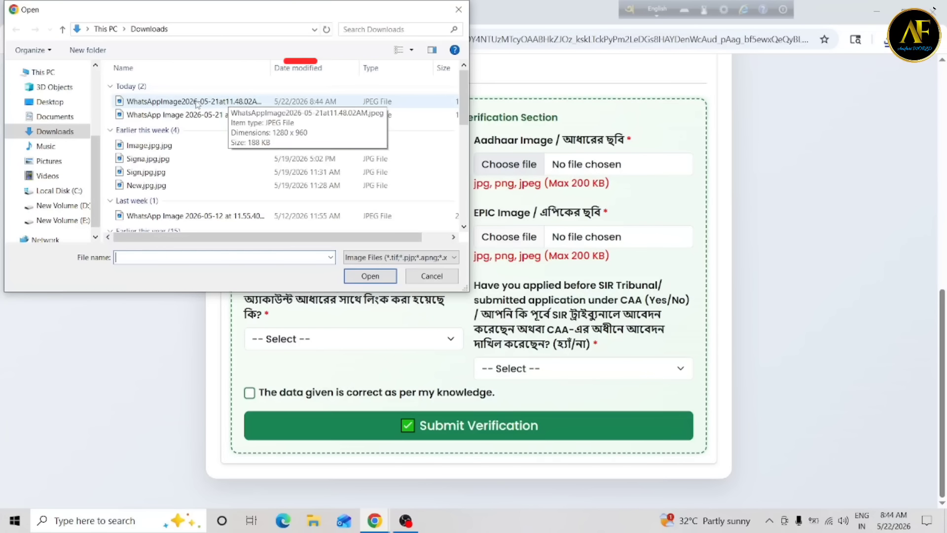
pyautogui.click(203, 103)
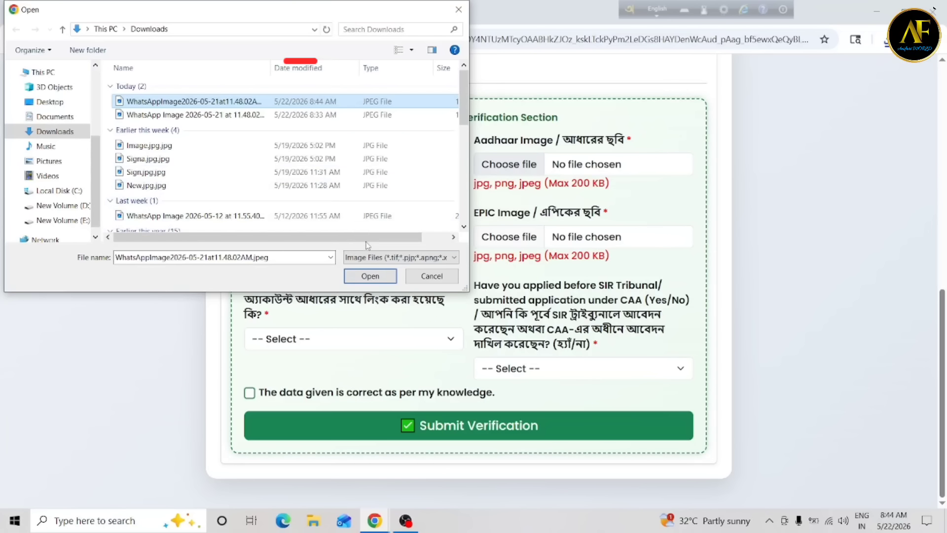
pyautogui.click(368, 277)
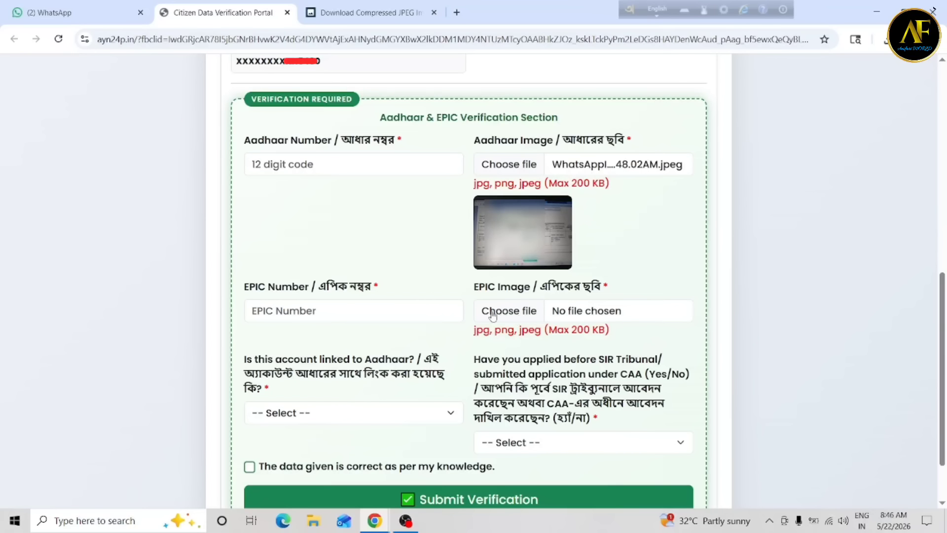
pyautogui.click(508, 311)
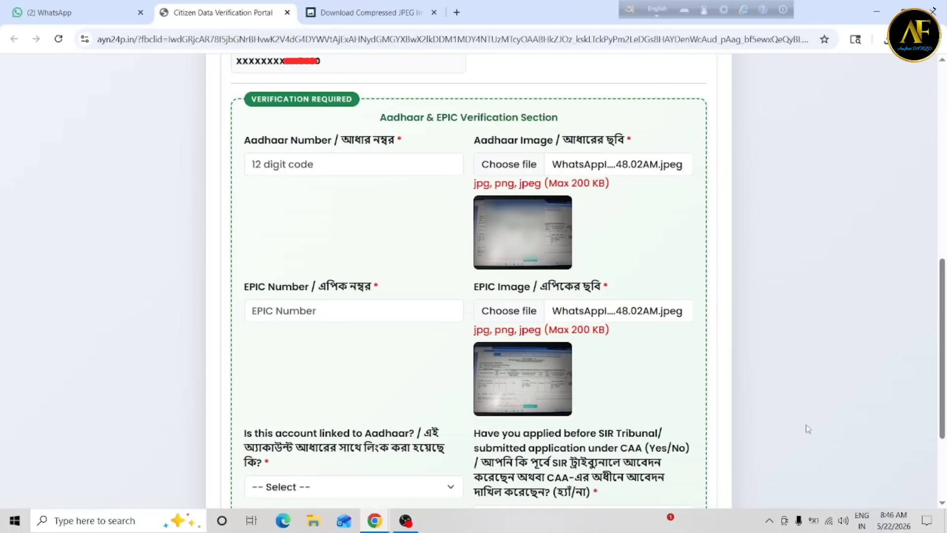
# Answer Yes to the question whether the bank account is linked to Aadhaar.
pyautogui.scroll(-3, 359, 456)
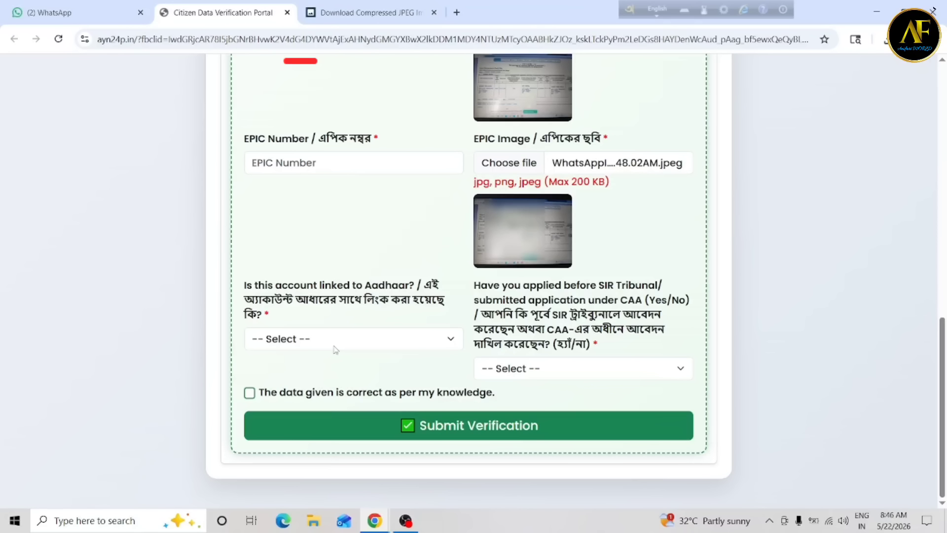
pyautogui.click(302, 340)
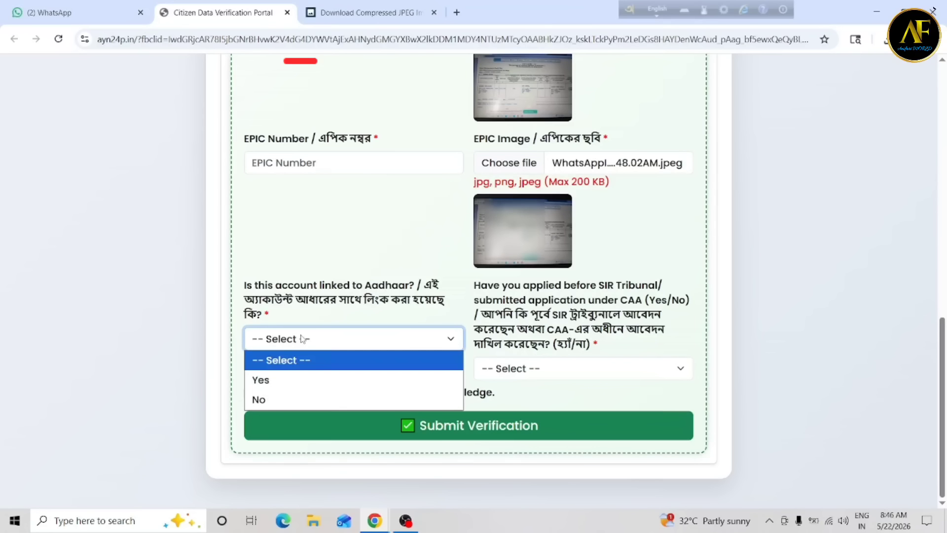
pyautogui.click(278, 381)
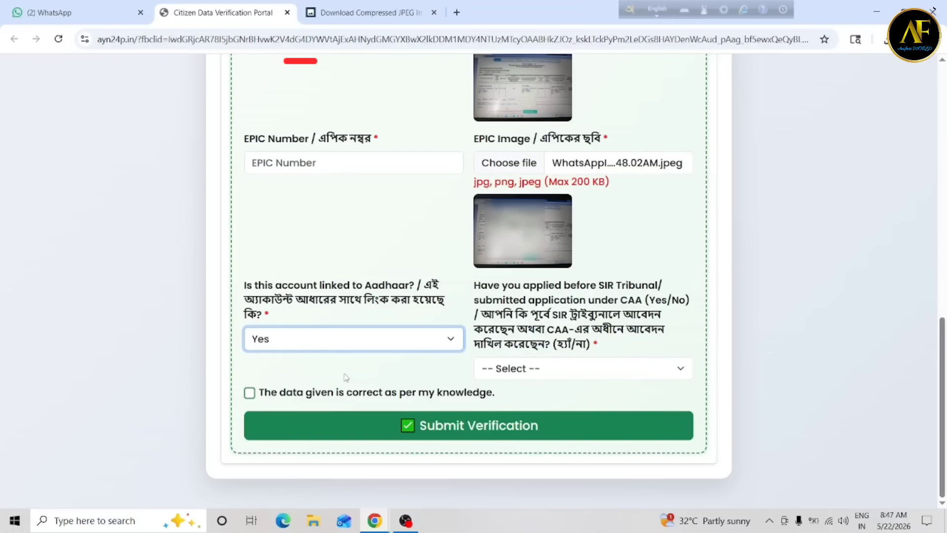
# Answer No to the SIR Tribunal / CAA application question and accept the declaration that the given data is correct.
pyautogui.click(545, 372)
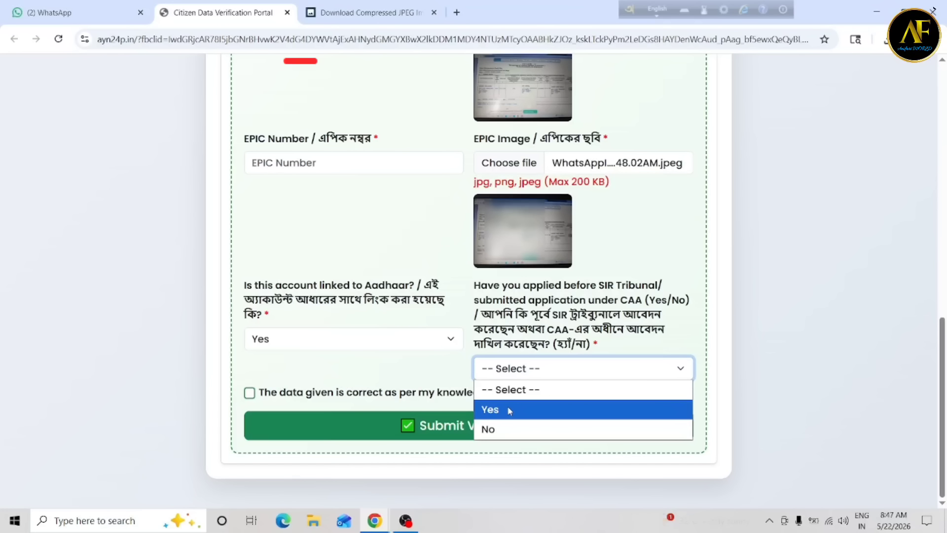
pyautogui.click(503, 427)
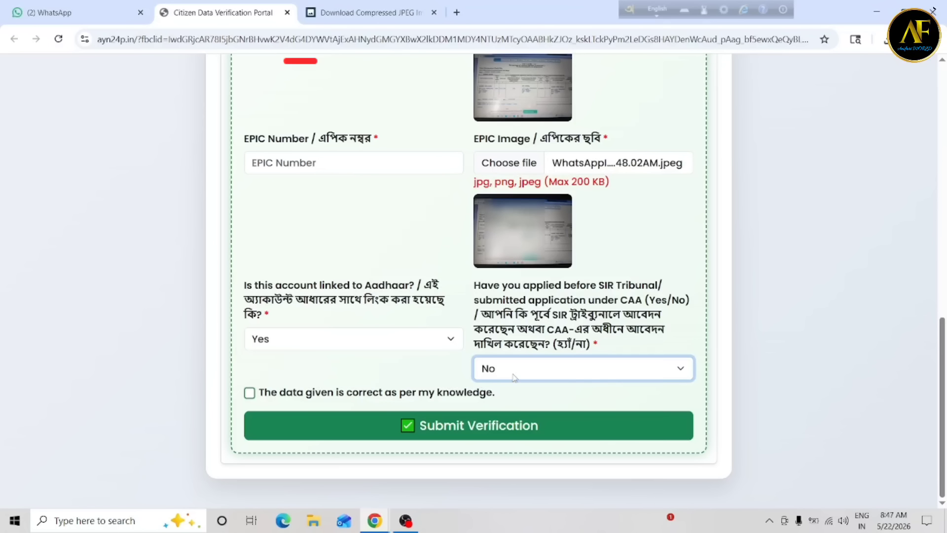
pyautogui.click(249, 393)
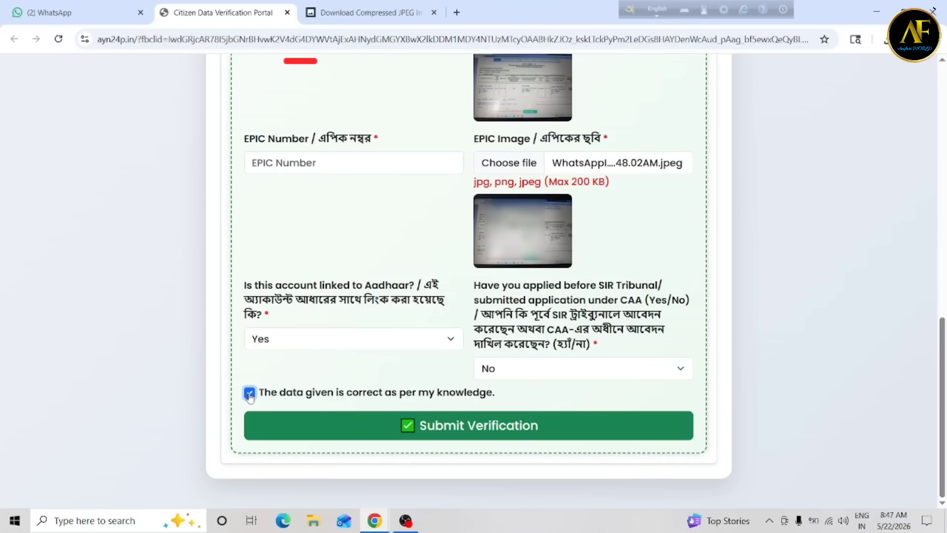